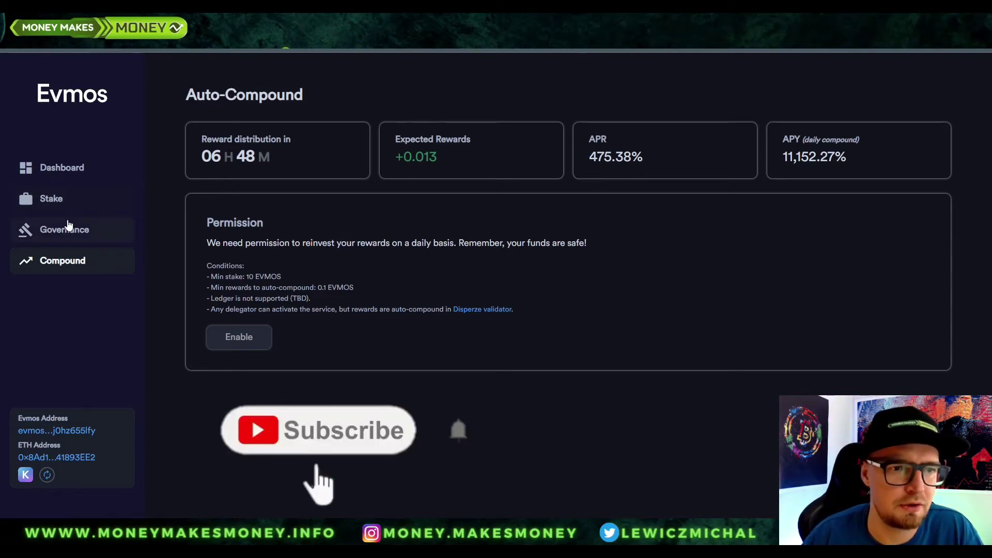
Open the Evmos dashboard and re-invest the staking rewards earned from both active validators
click(71, 181)
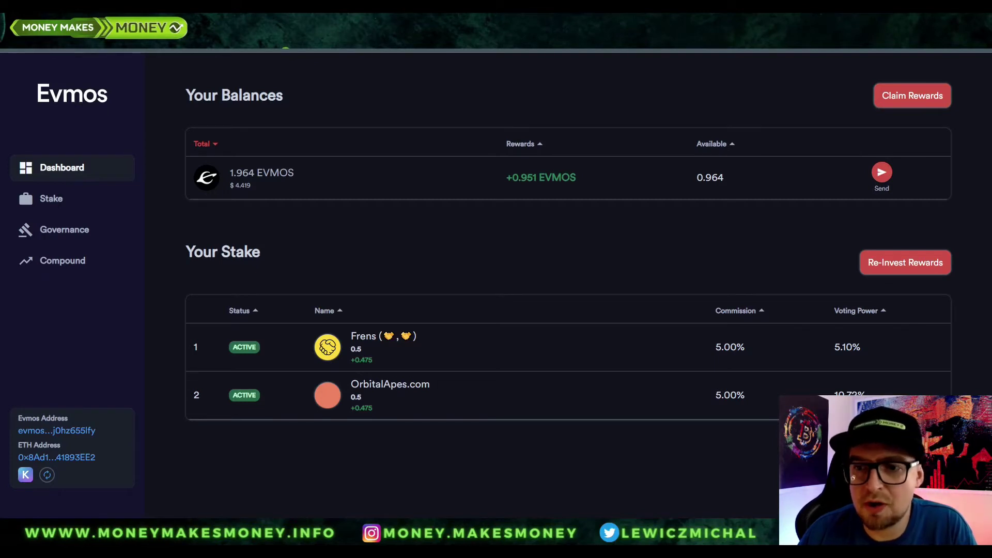
click(895, 263)
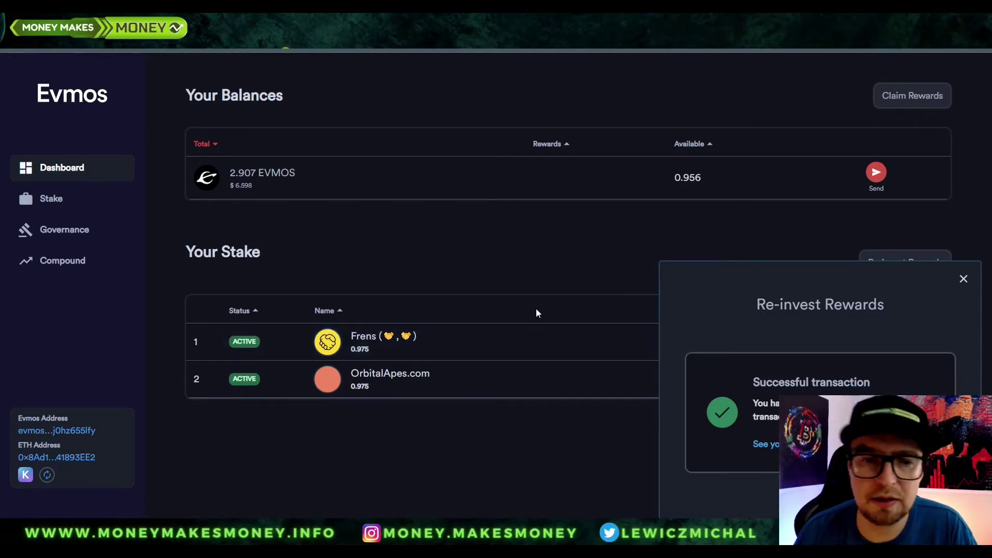
click(552, 281)
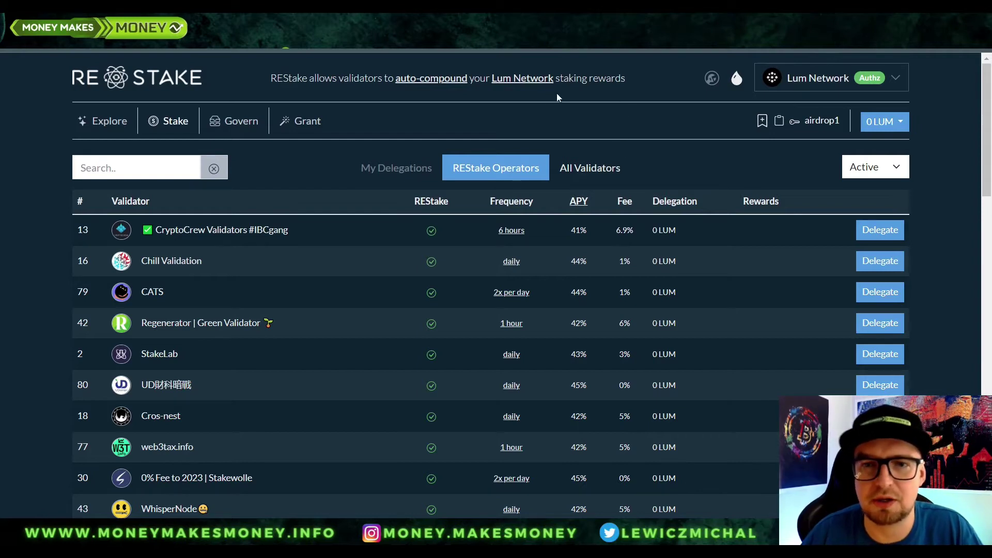
In REStake, change the network to Cosmos Hub
click(827, 77)
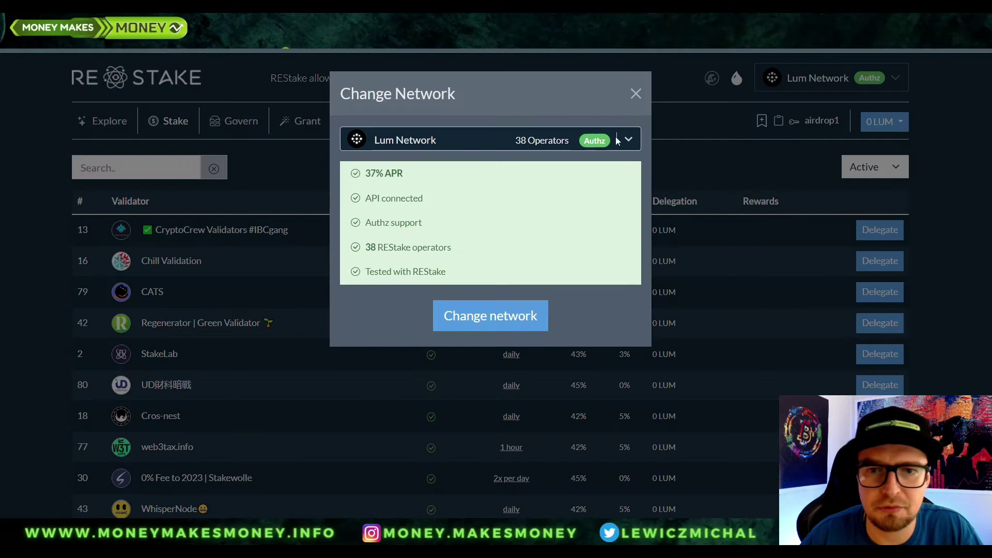
click(630, 140)
scroll(447, 239, up, 12)
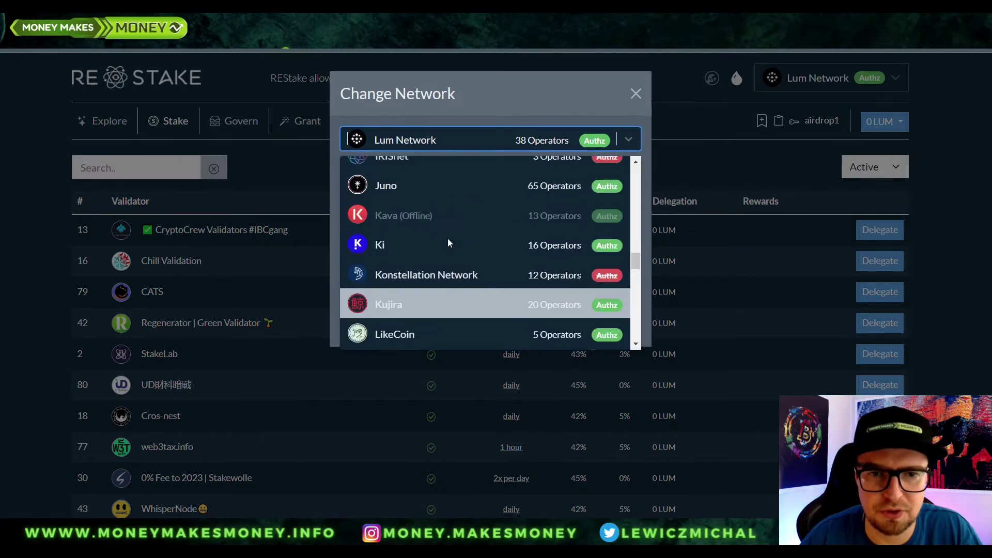
scroll(448, 239, up, 5)
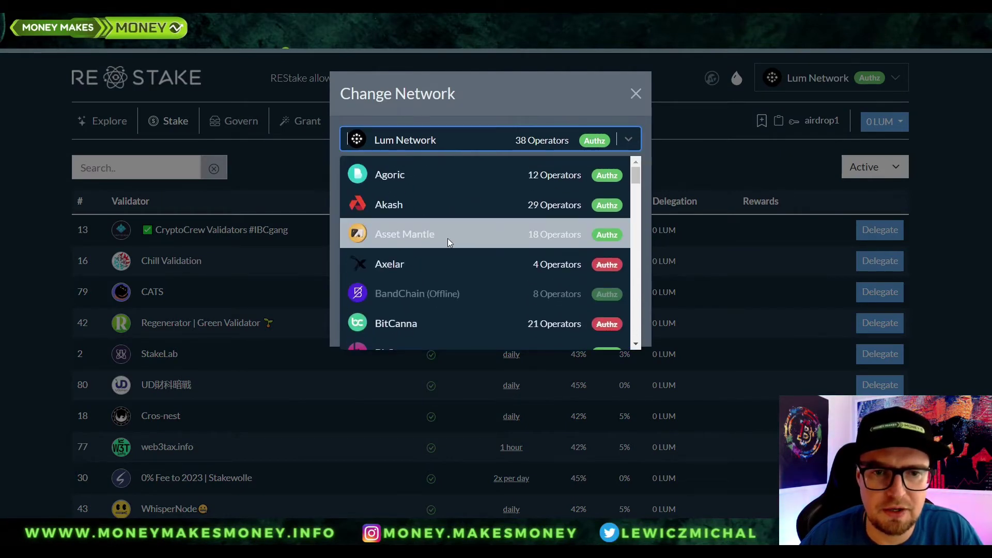
scroll(446, 238, down, 10)
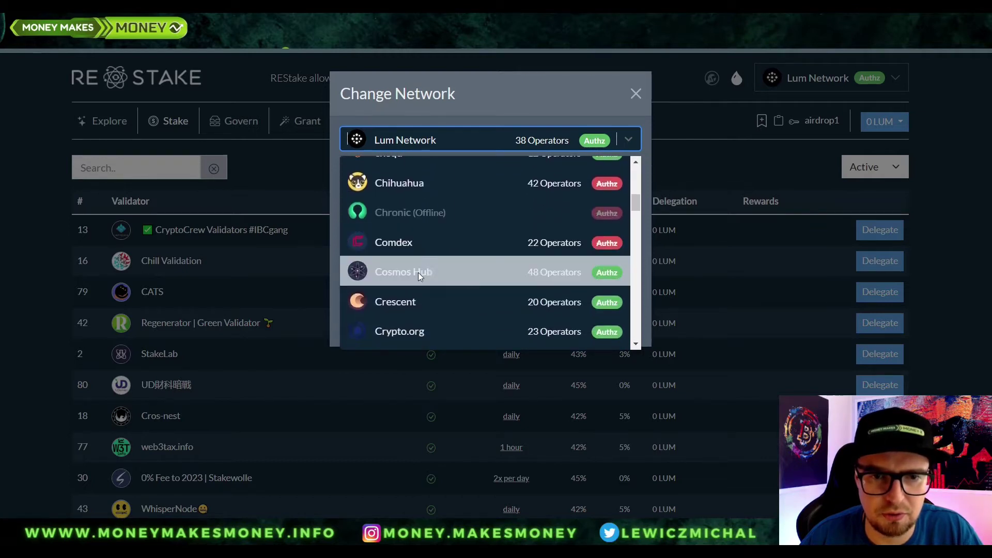
click(405, 275)
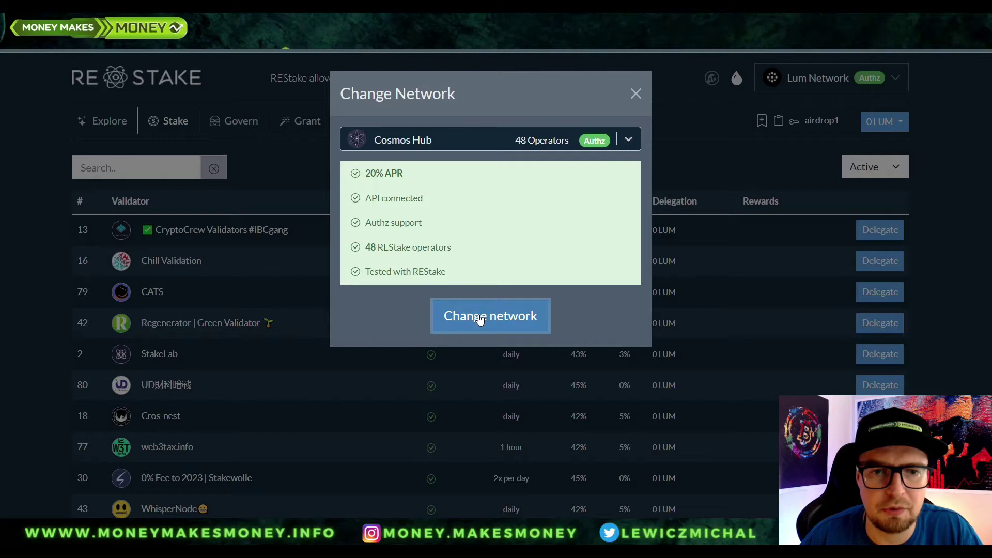
click(480, 316)
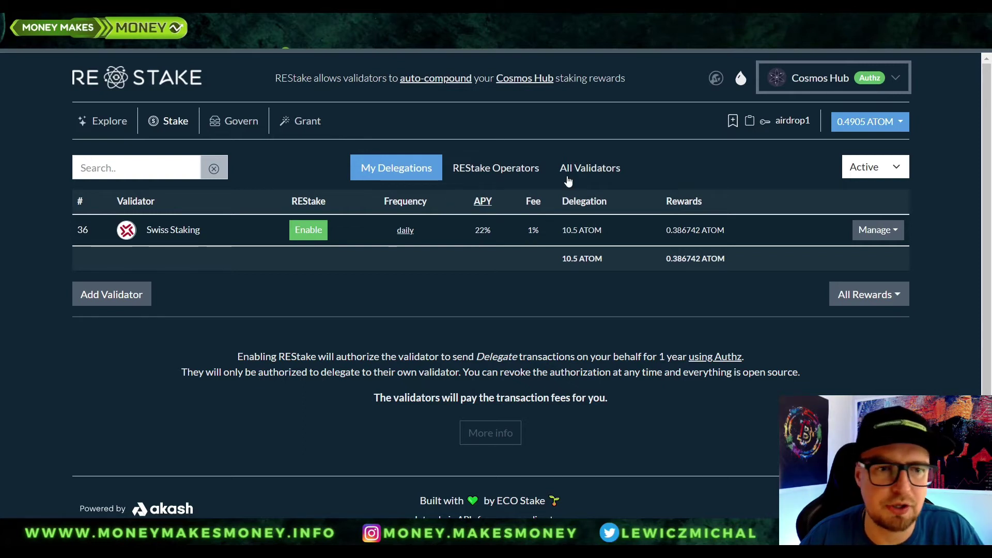
Enable REStake for the Swiss Staking validator with an unlimited max amount and expiry date 12/07/2023, and leave its details
click(309, 231)
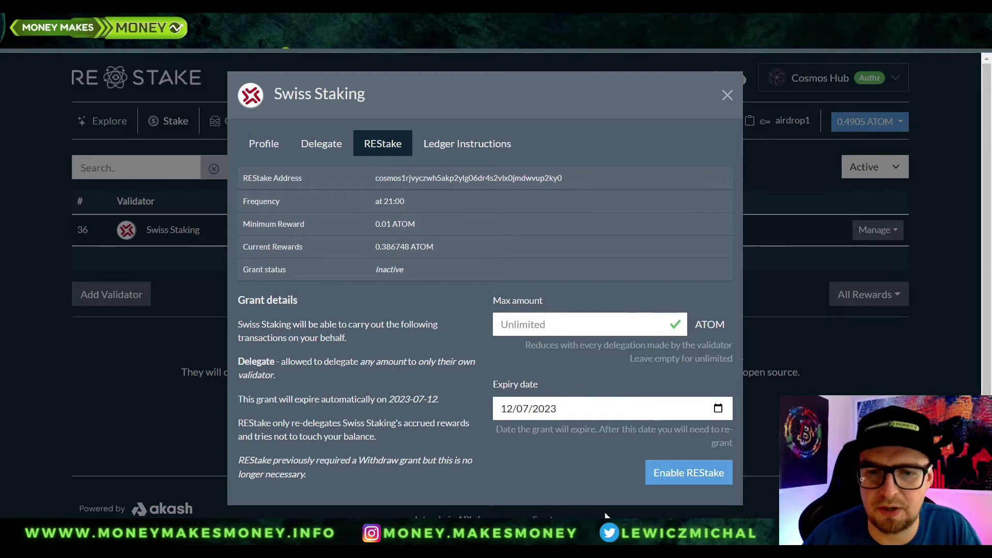
click(687, 483)
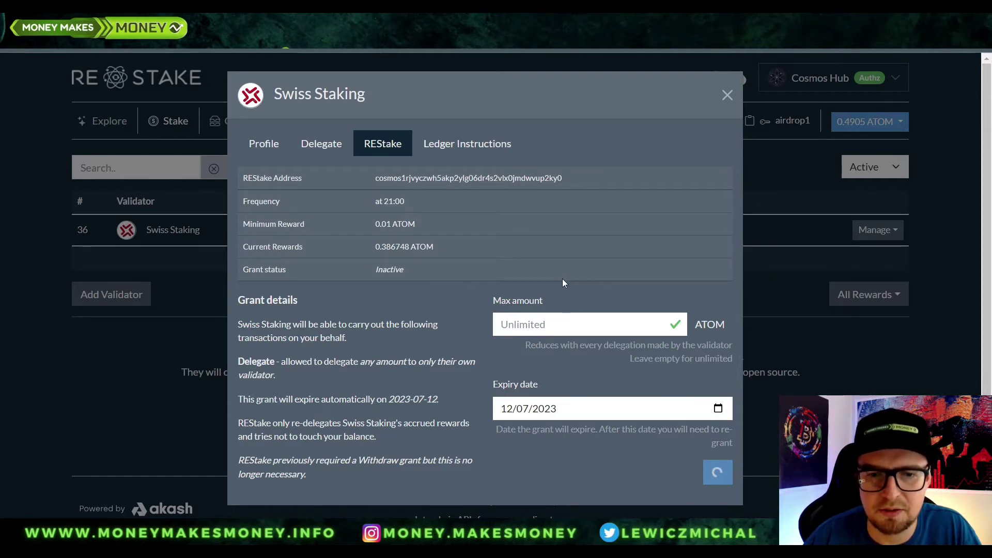
click(727, 96)
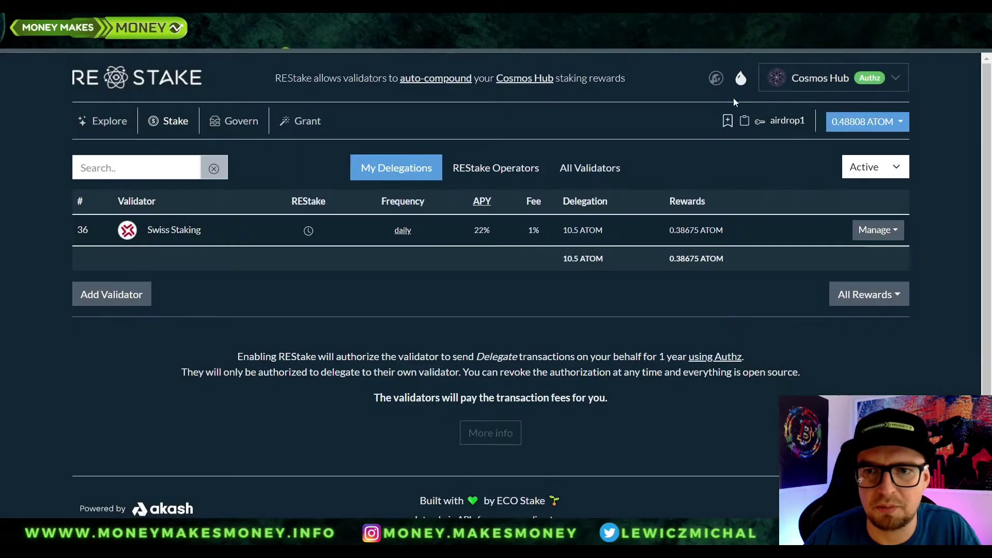
Change the staking network to Osmosis
click(845, 73)
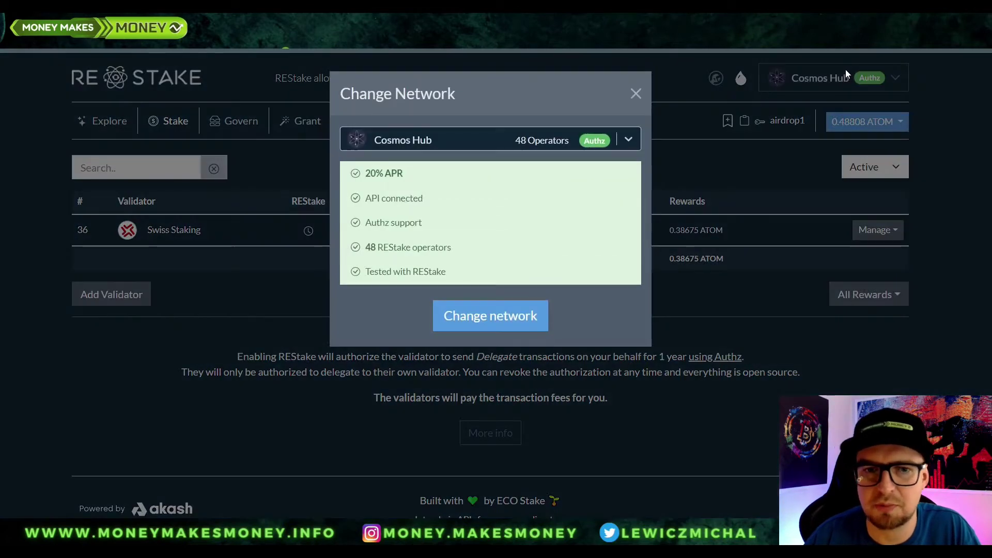
click(631, 144)
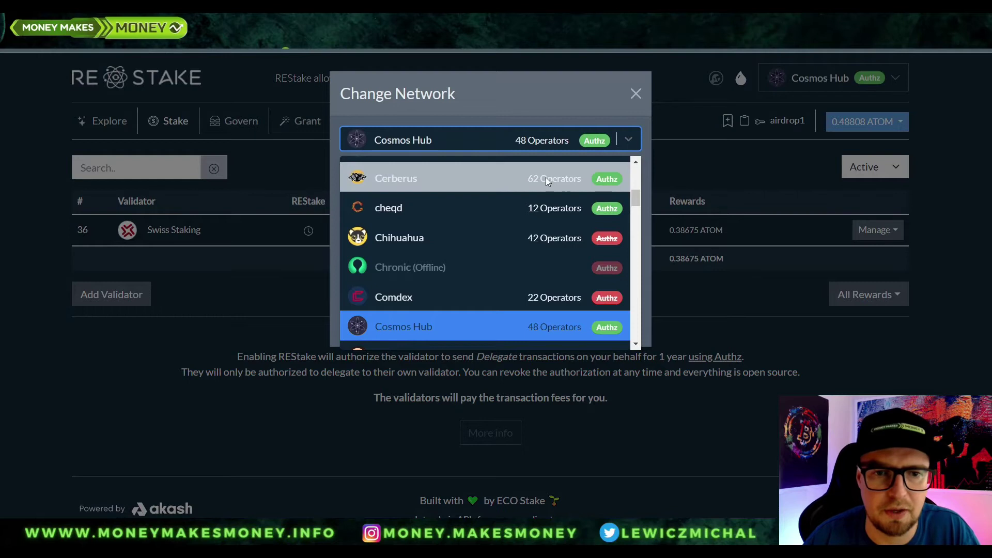
scroll(495, 257, down, 2)
scroll(495, 256, down, 4)
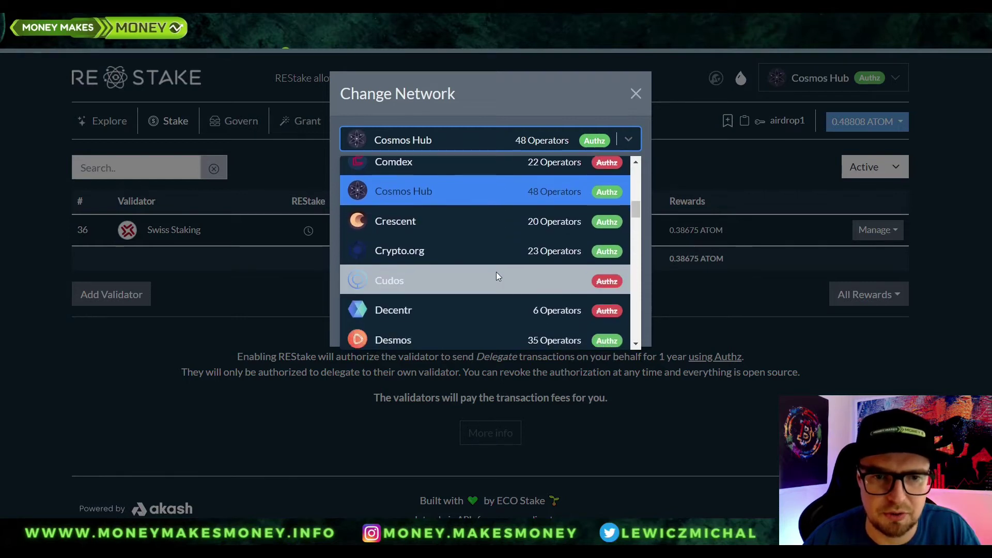
scroll(497, 277, down, 10)
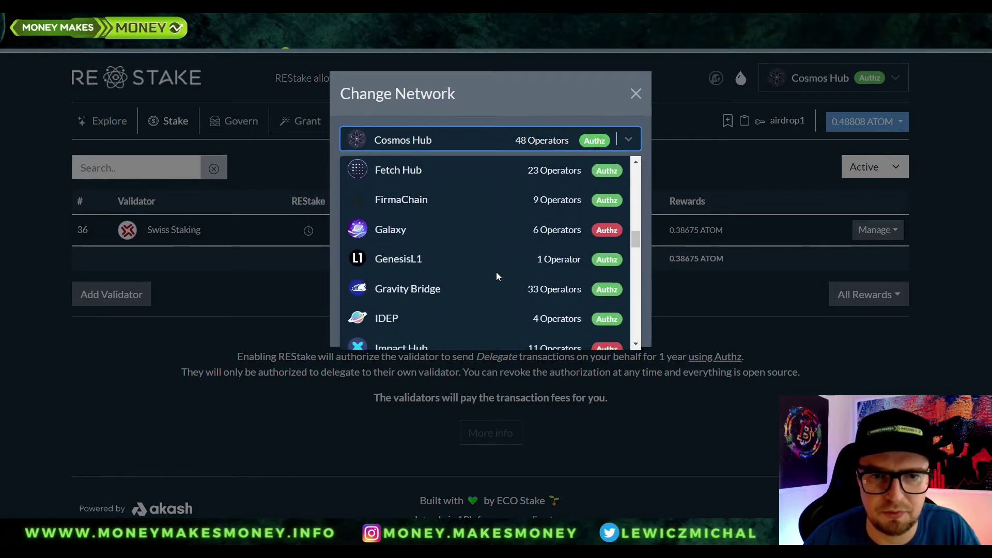
scroll(491, 226, down, 4)
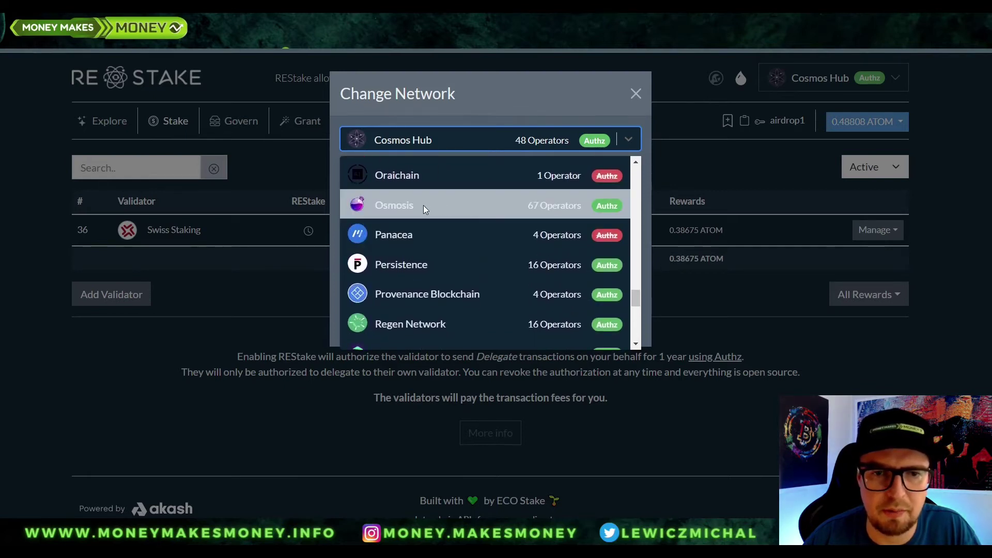
click(426, 206)
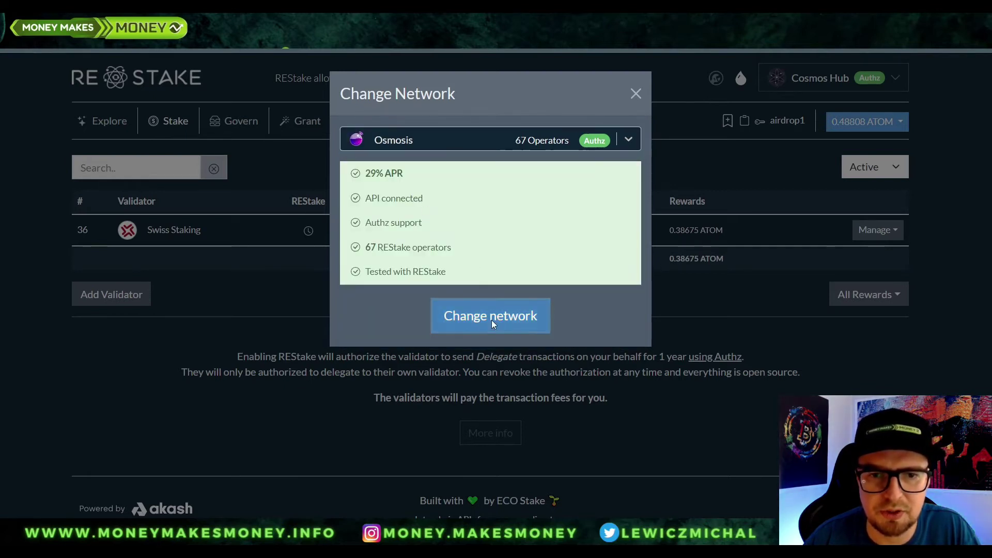
click(491, 321)
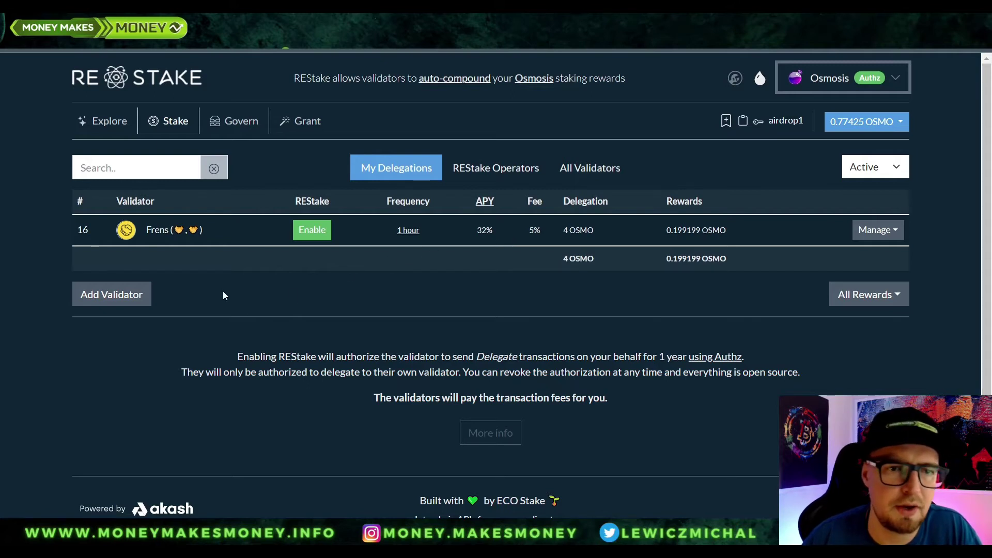
Enable REStake for the Frens validator on Osmosis with an unlimited amount until 12/07/2023, and review its Ledger instructions
click(313, 230)
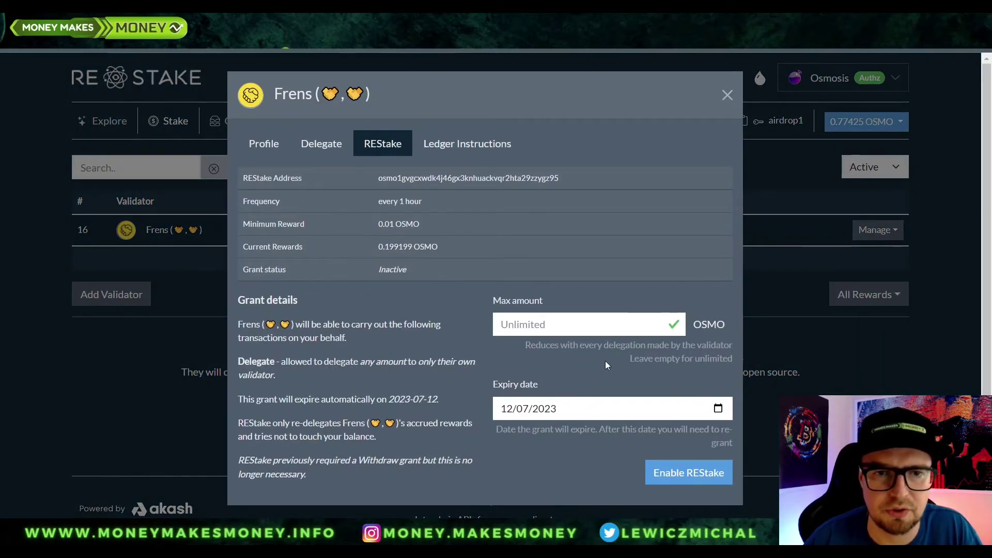
click(690, 474)
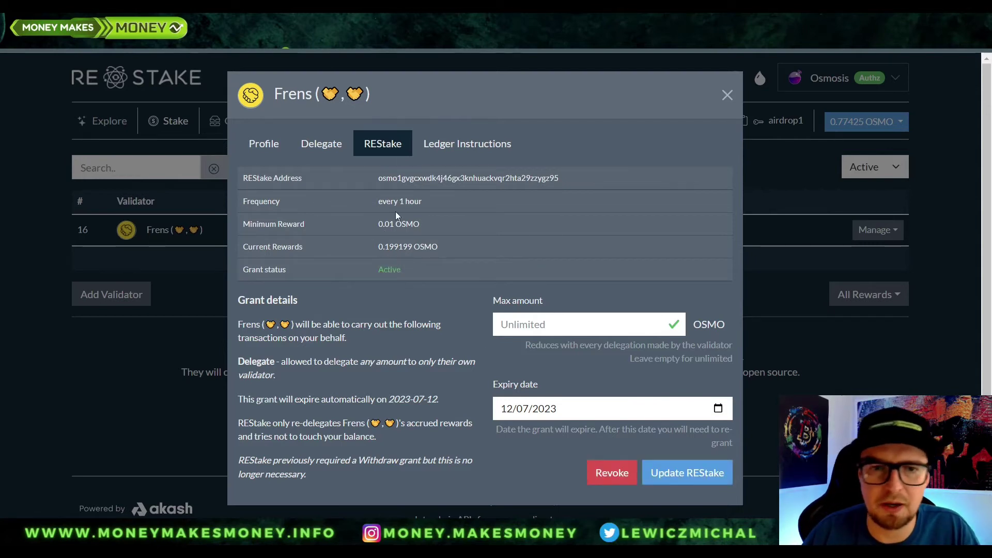
click(480, 144)
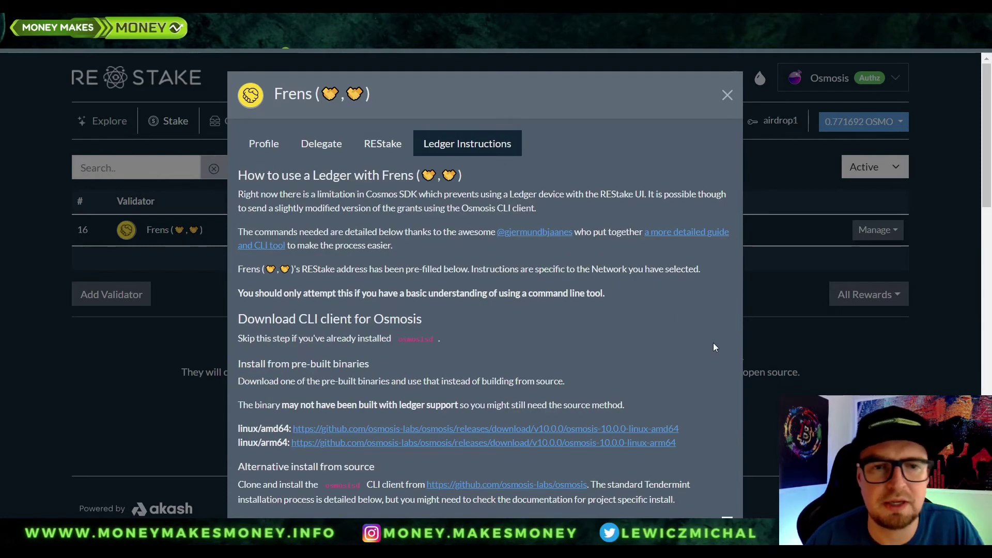
scroll(501, 347, down, 15)
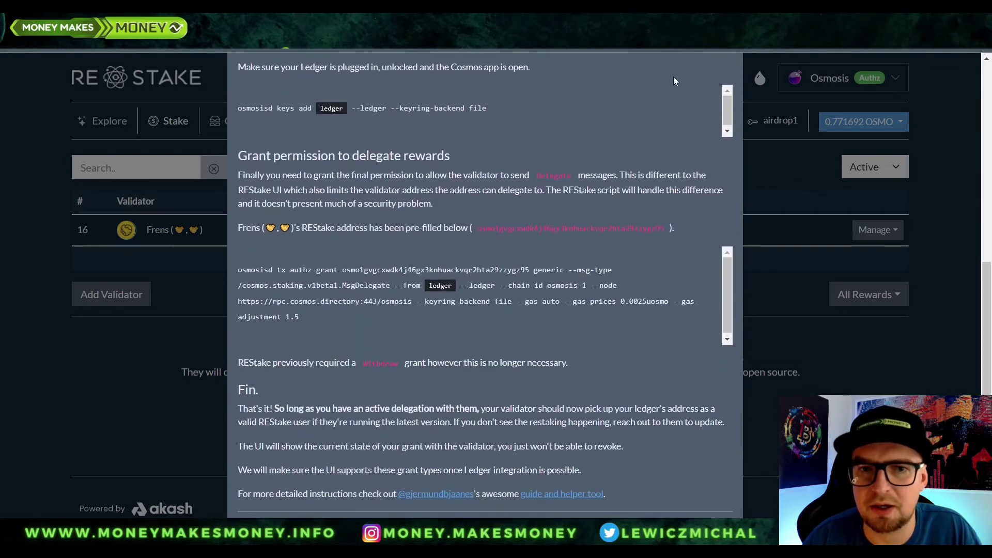
scroll(677, 80, up, 15)
click(726, 94)
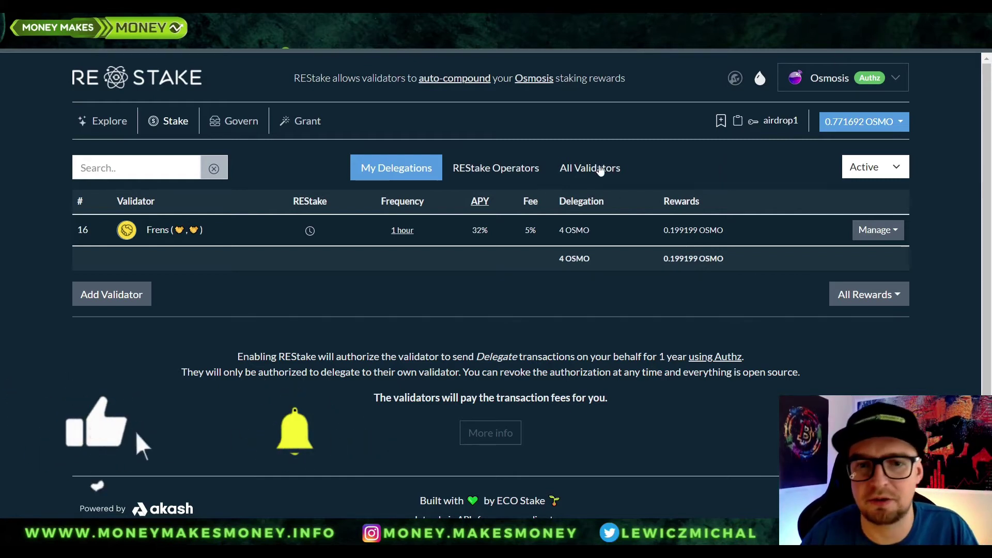
Change the staking network to Juno
click(842, 77)
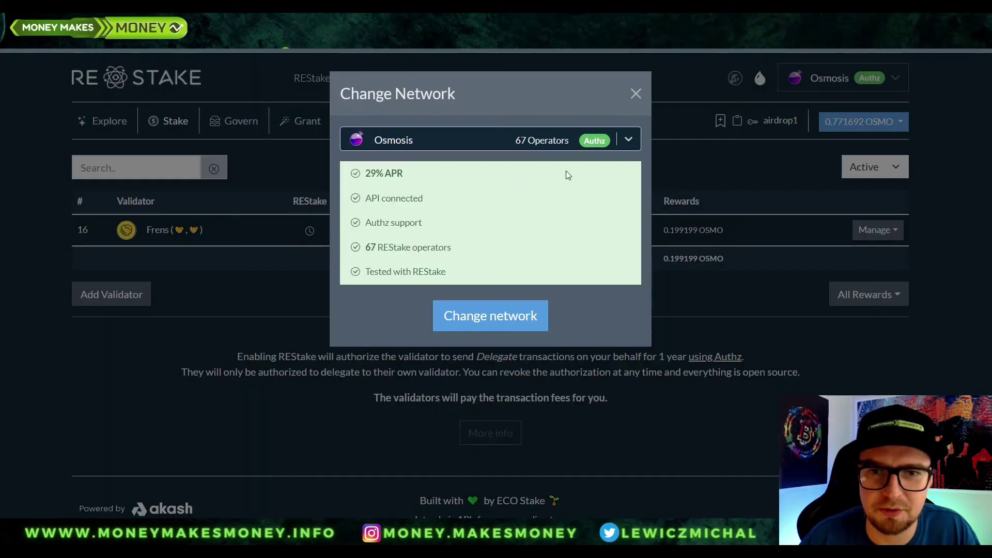
click(552, 143)
scroll(398, 236, down, 10)
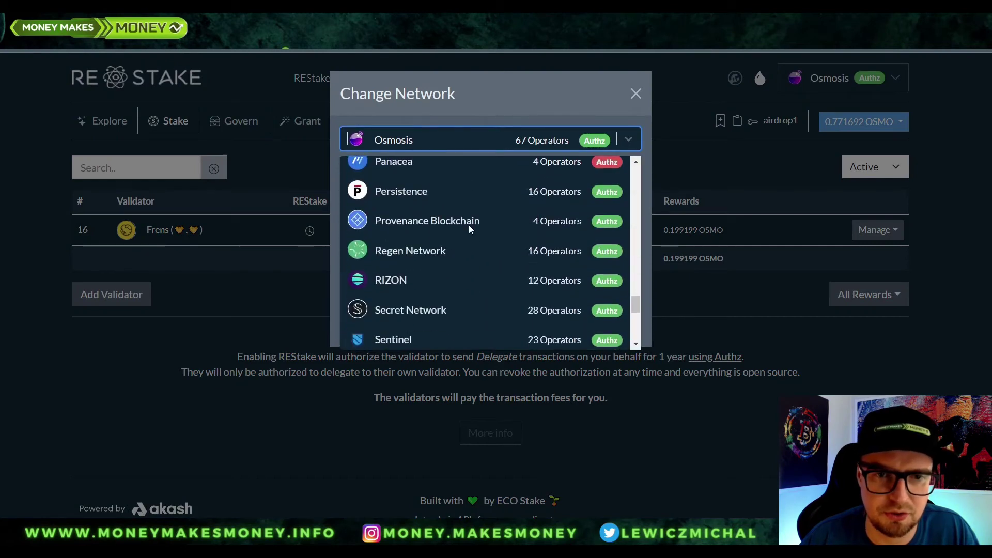
scroll(439, 315, up, 15)
click(439, 315)
click(439, 315)
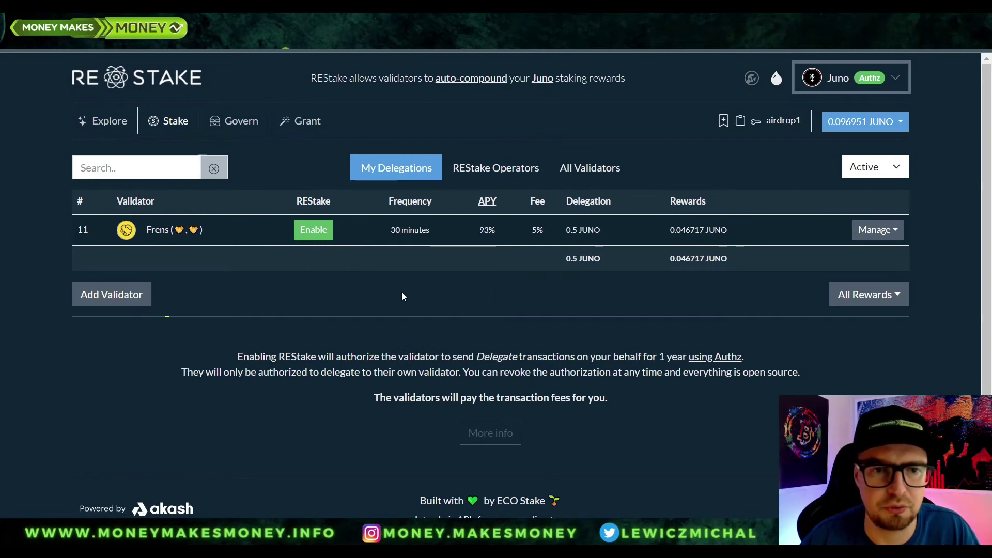
Enable REStake for the Frens validator on Juno with an unlimited max amount and expiry date 12/07/2023
click(314, 230)
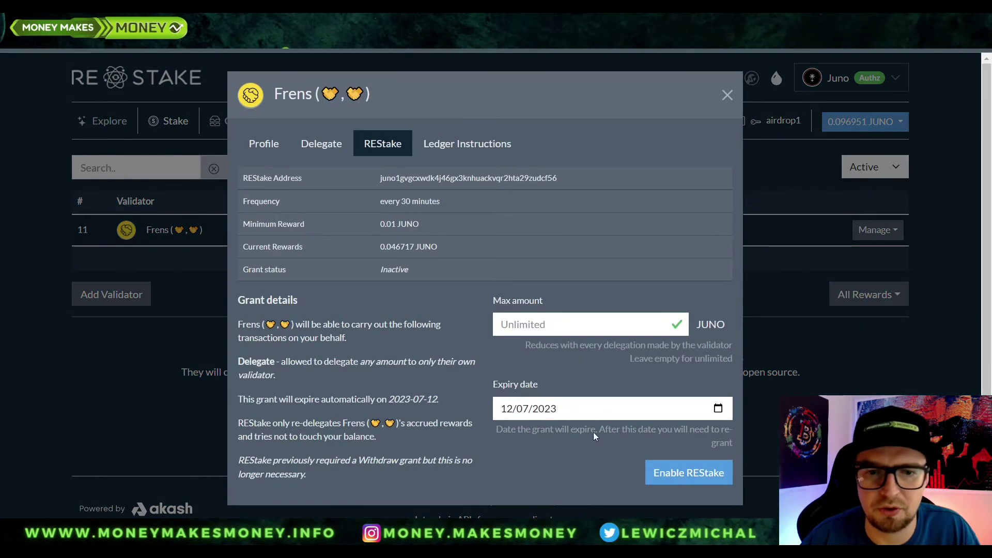
click(689, 474)
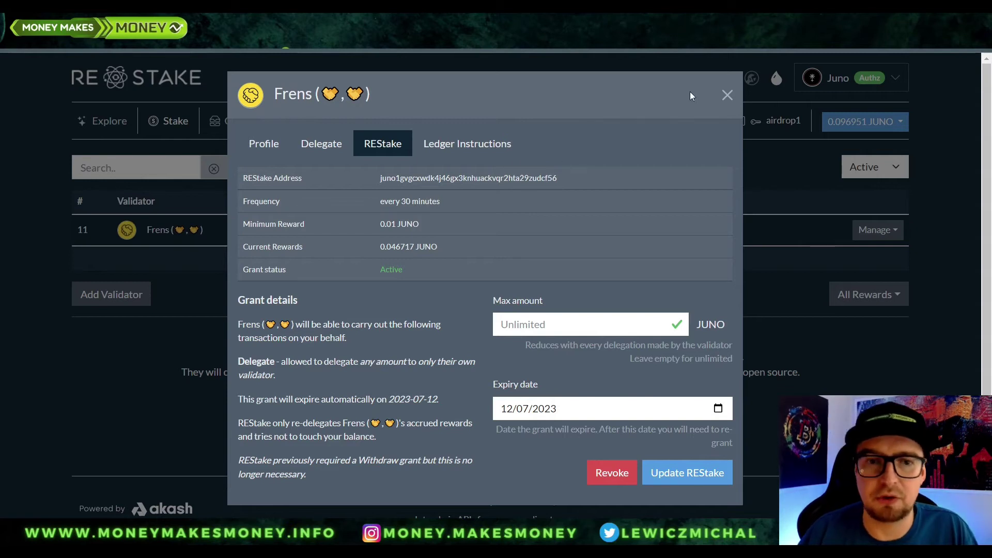
click(727, 95)
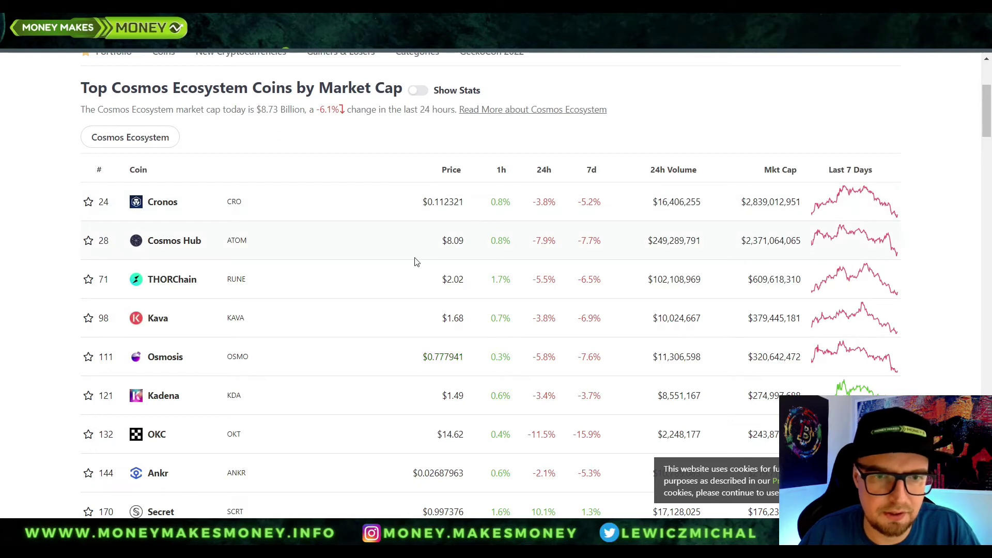
Examine the CoinGecko list of top Cosmos Ecosystem coins by market cap, comparing prices, recent changes and seven-day trends
scroll(413, 262, down, 1)
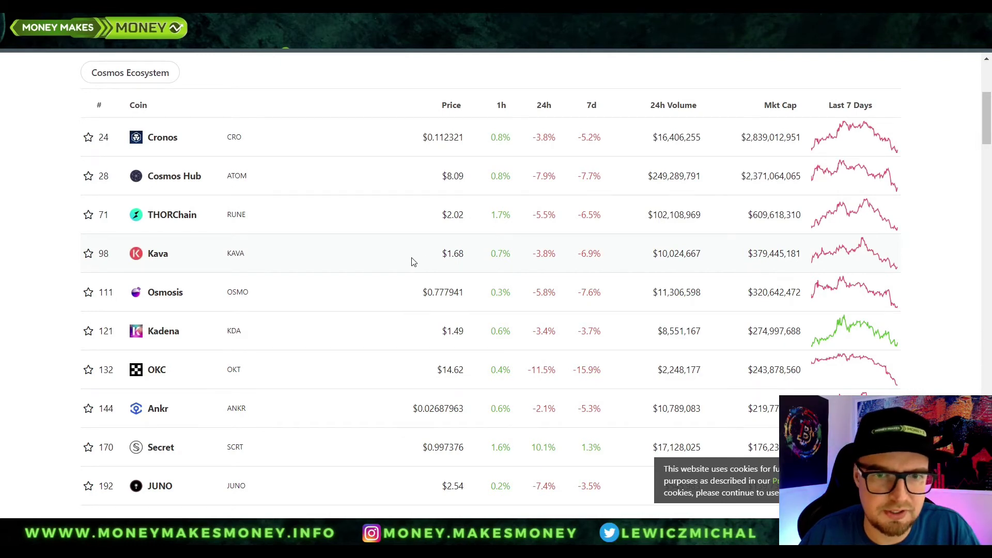
scroll(371, 302, down, 2)
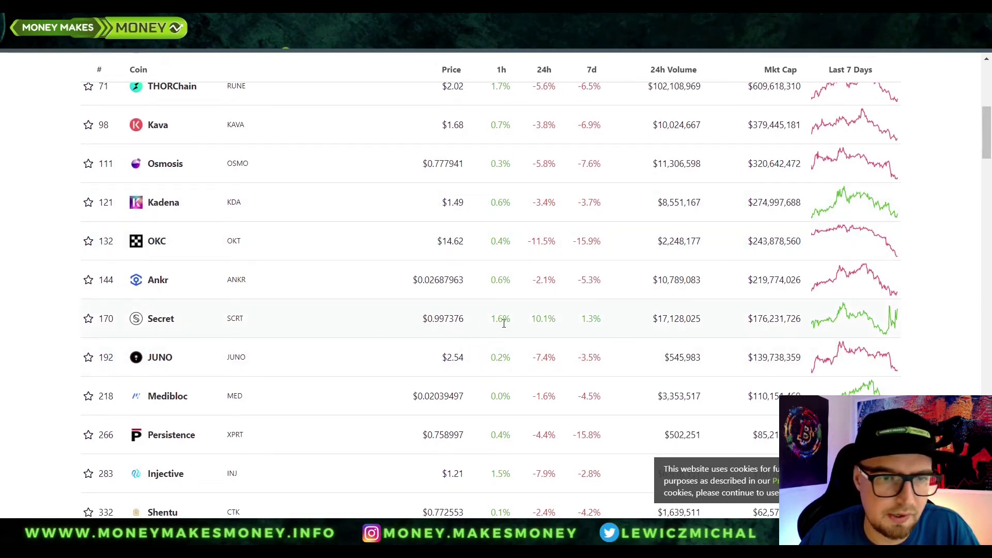
scroll(504, 324, down, 1)
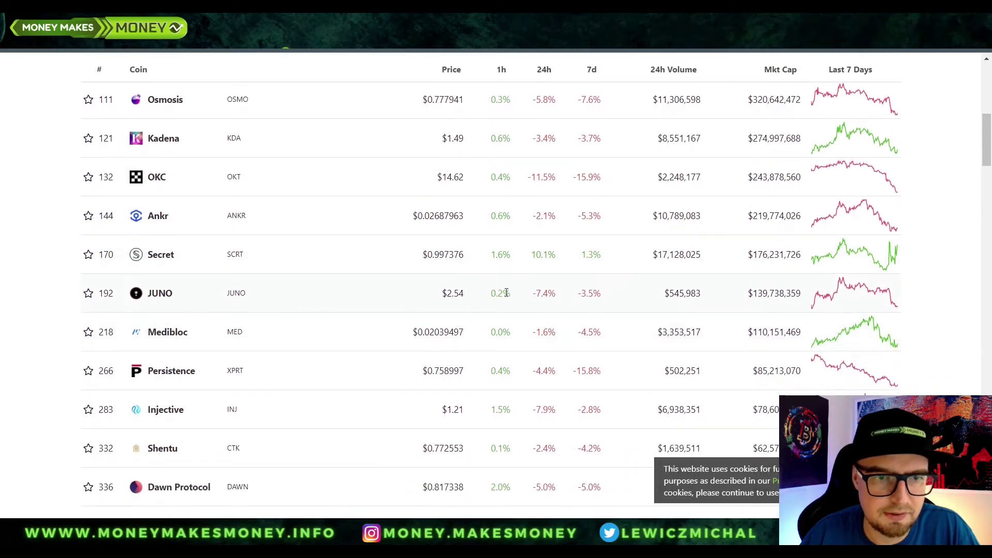
scroll(500, 293, down, 6)
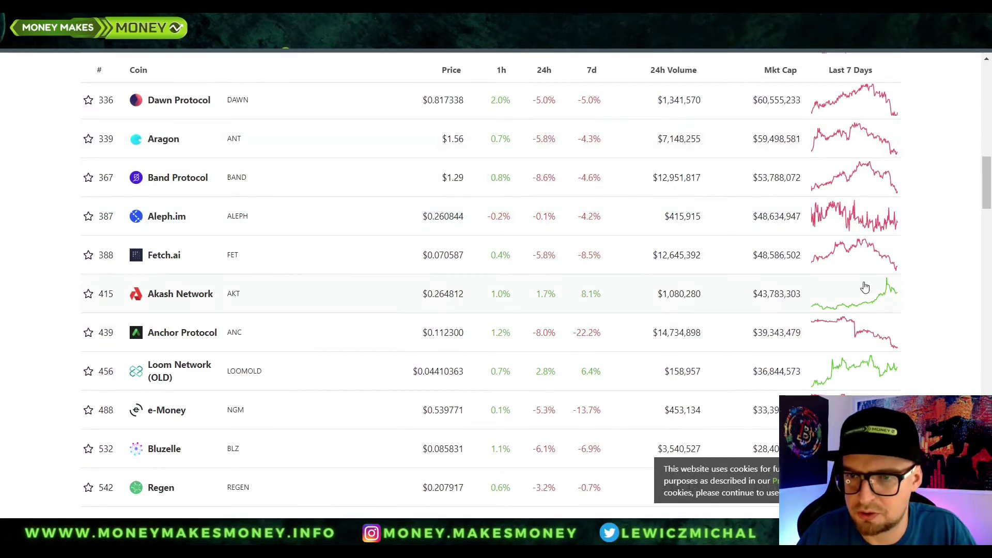
scroll(431, 283, down, 2)
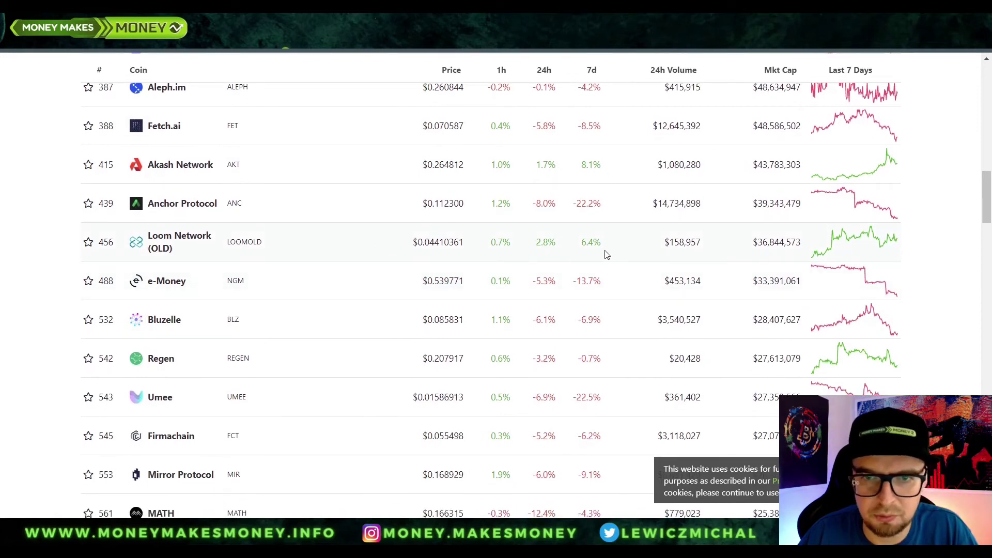
scroll(453, 235, down, 10)
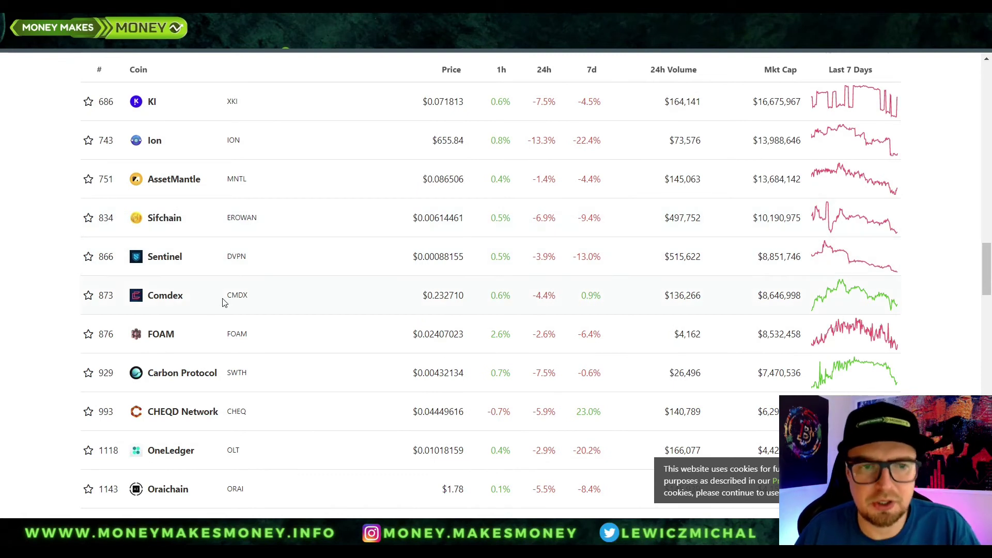
scroll(516, 408, down, 5)
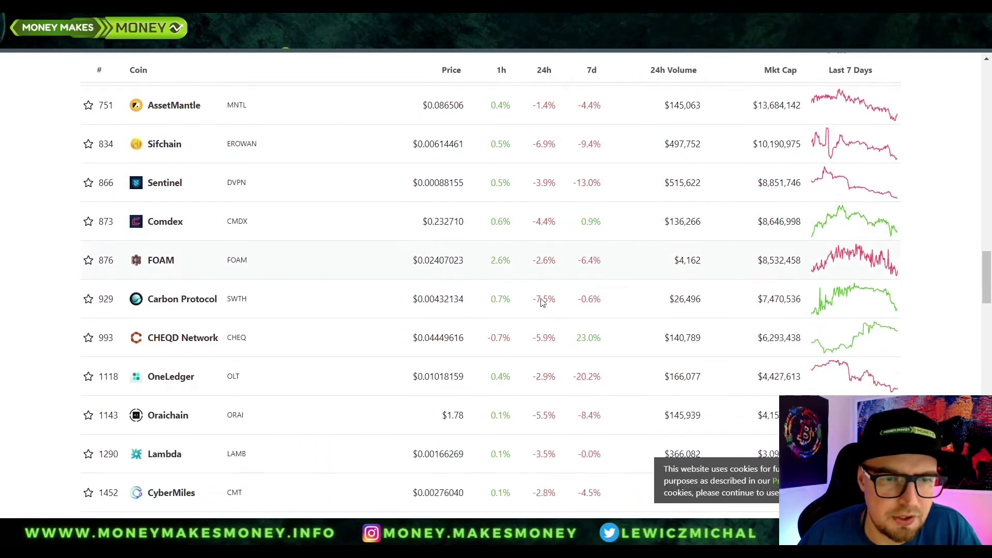
scroll(480, 282, down, 4)
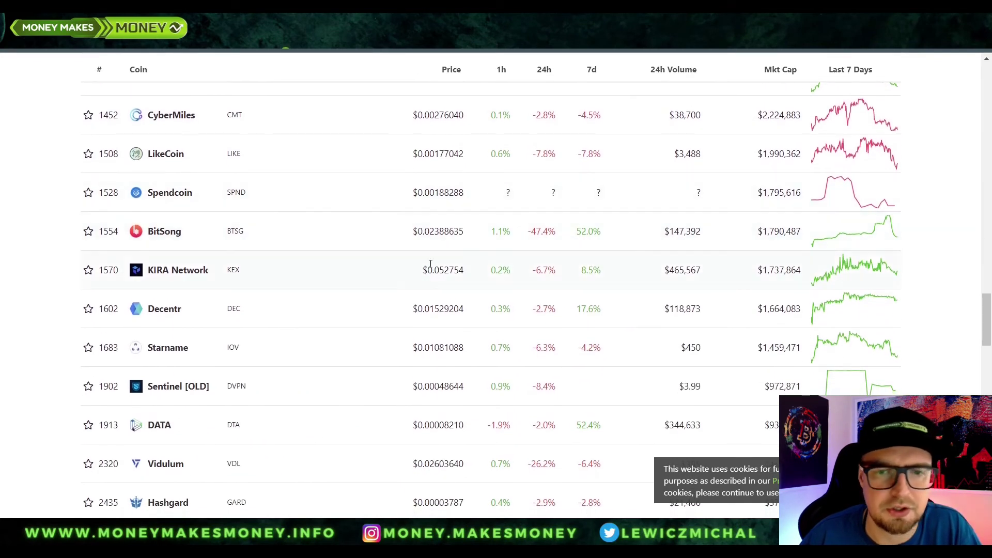
scroll(430, 264, down, 8)
scroll(404, 271, down, 4)
scroll(441, 258, down, 2)
scroll(441, 259, up, 9)
scroll(441, 258, up, 2)
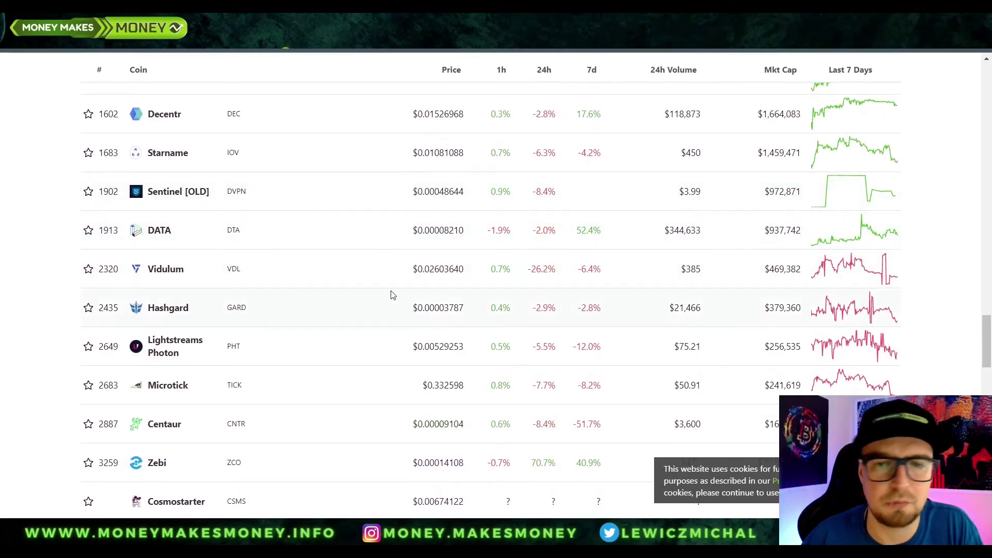
scroll(391, 295, up, 2)
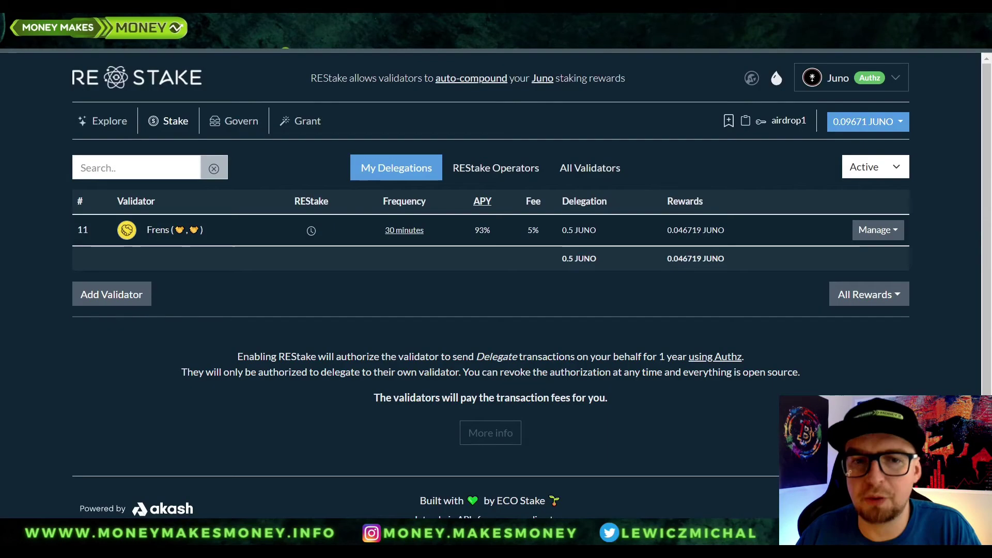